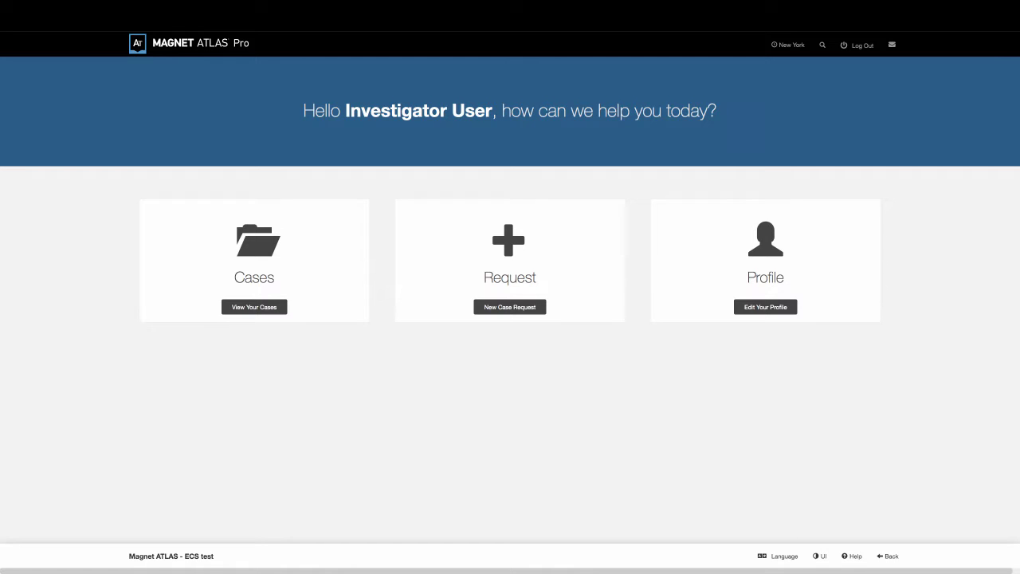
Start a blank new case request and scroll down through its form
left_click(502, 311)
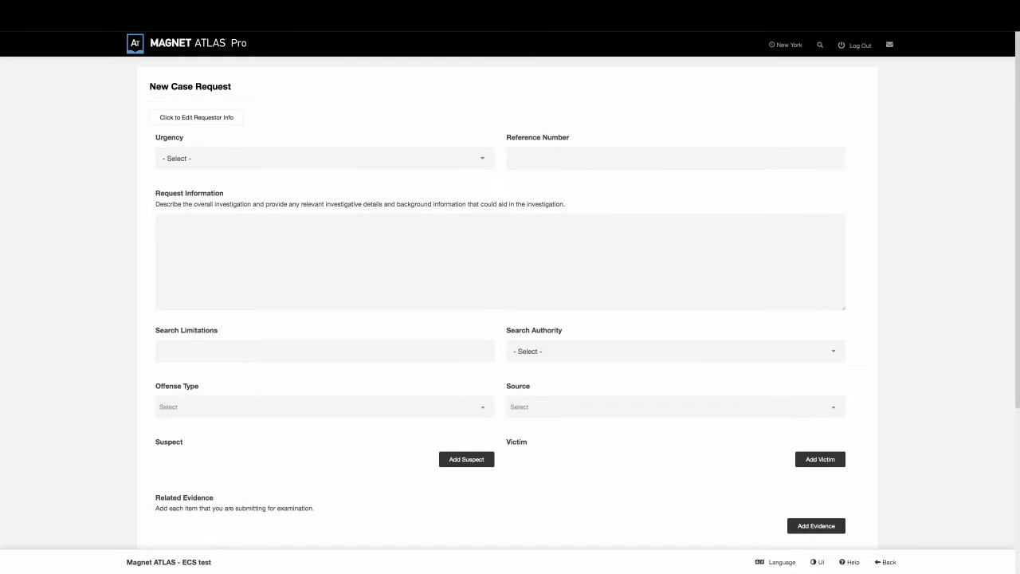
scroll(510, 303, "down", 3)
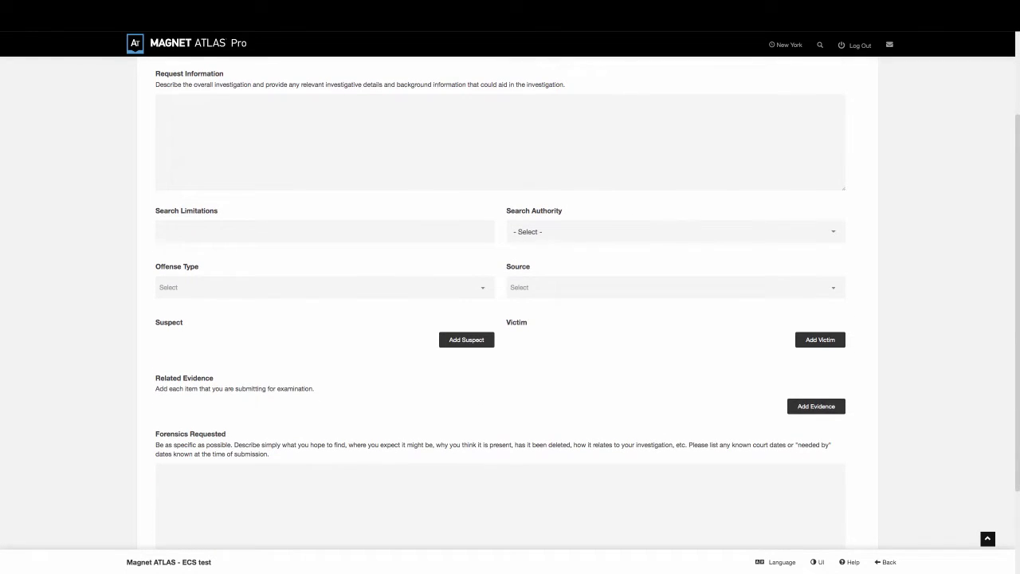
scroll(510, 303, "down", 2)
scroll(510, 303, "down", 1)
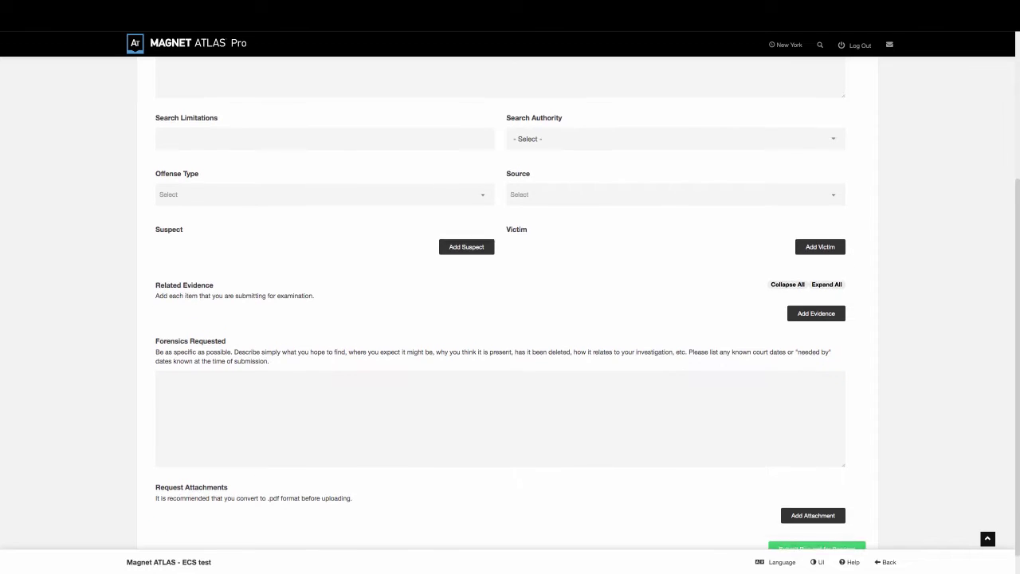
scroll(517, 480, "down", 1)
Add one empty related-evidence entry to the request and return to the form's top
left_click(803, 309)
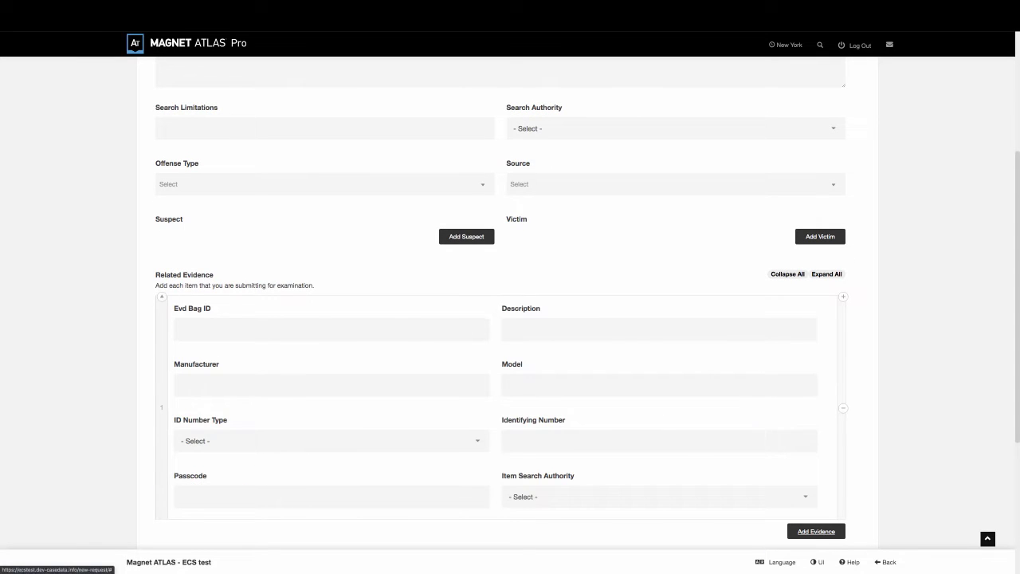
scroll(803, 309, "down", 1)
scroll(511, 303, "down", 2)
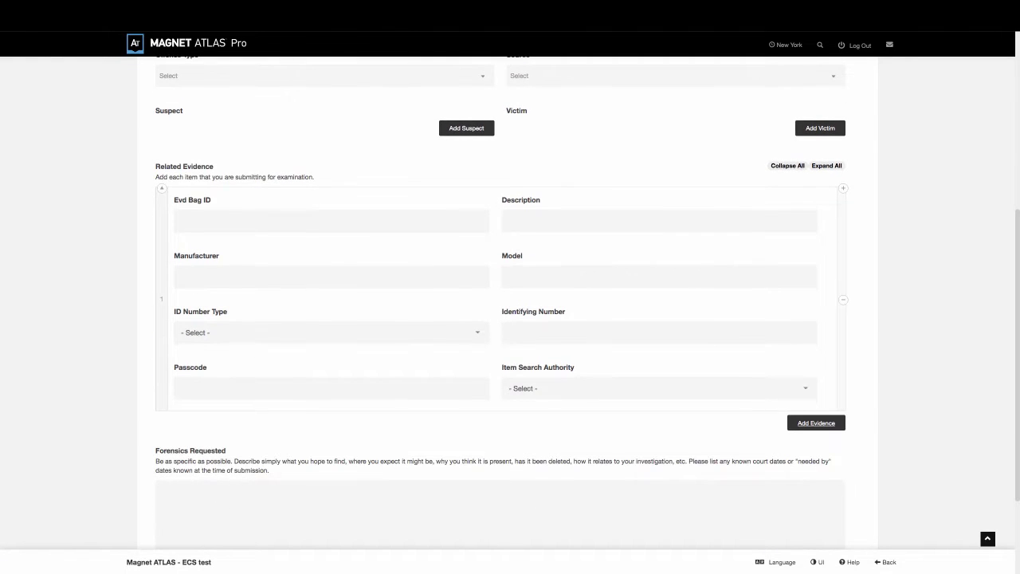
scroll(510, 303, "down", 1)
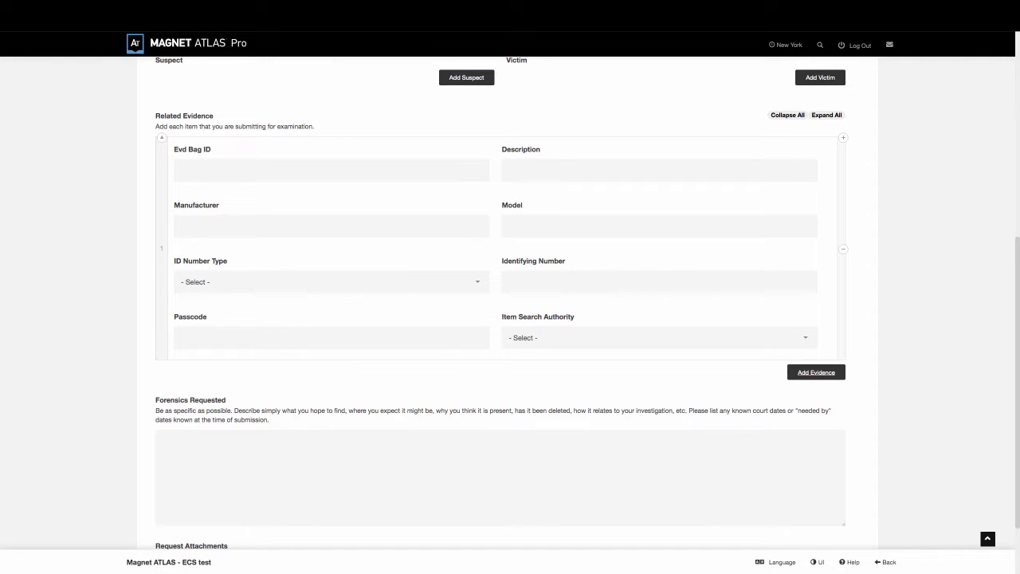
scroll(510, 303, "up", 2)
scroll(510, 303, "up", 5)
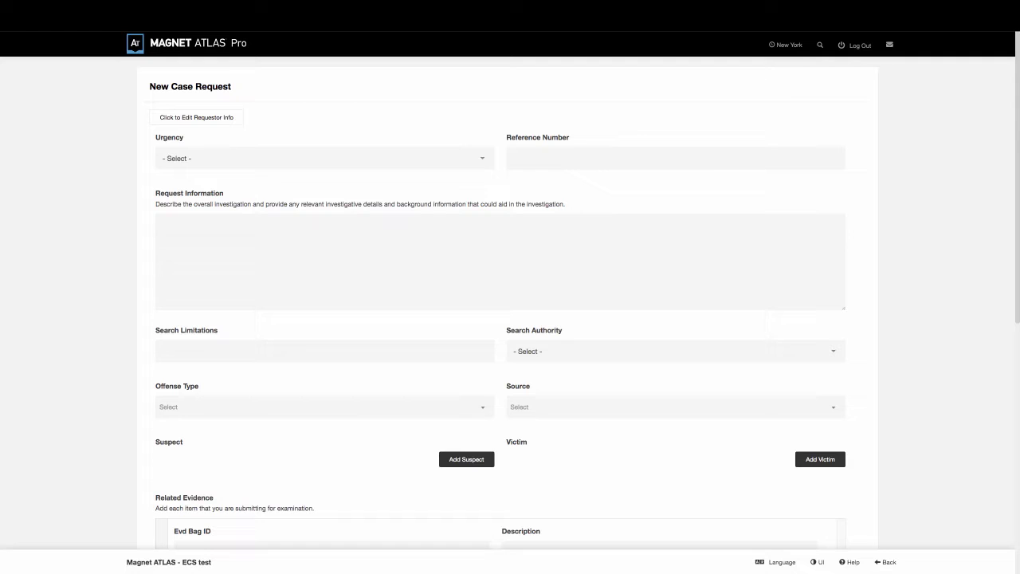
Abandon the unsaved request and collapse the Cases list cards into single rows
left_click(221, 49)
key("Return")
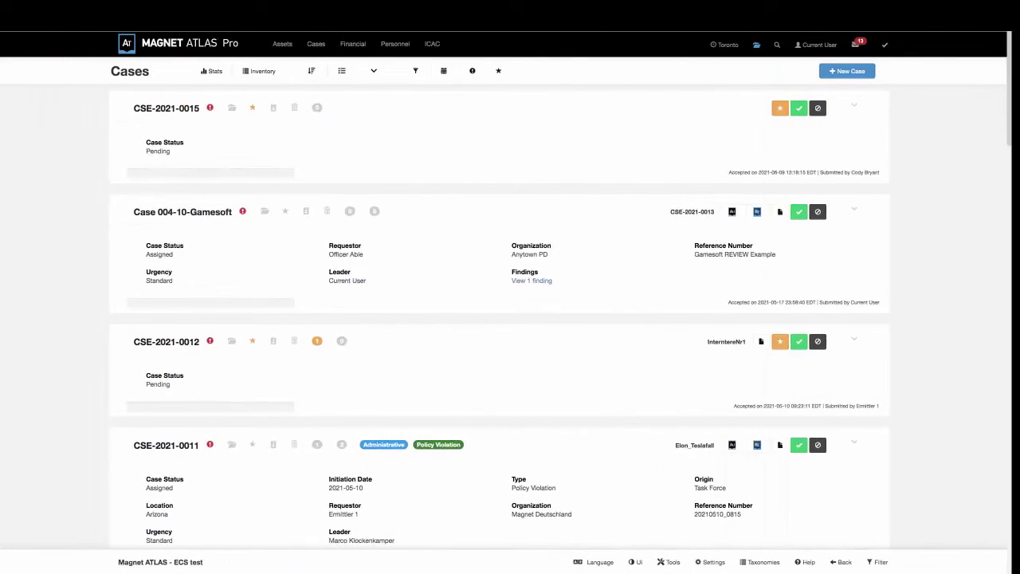
left_click(382, 71)
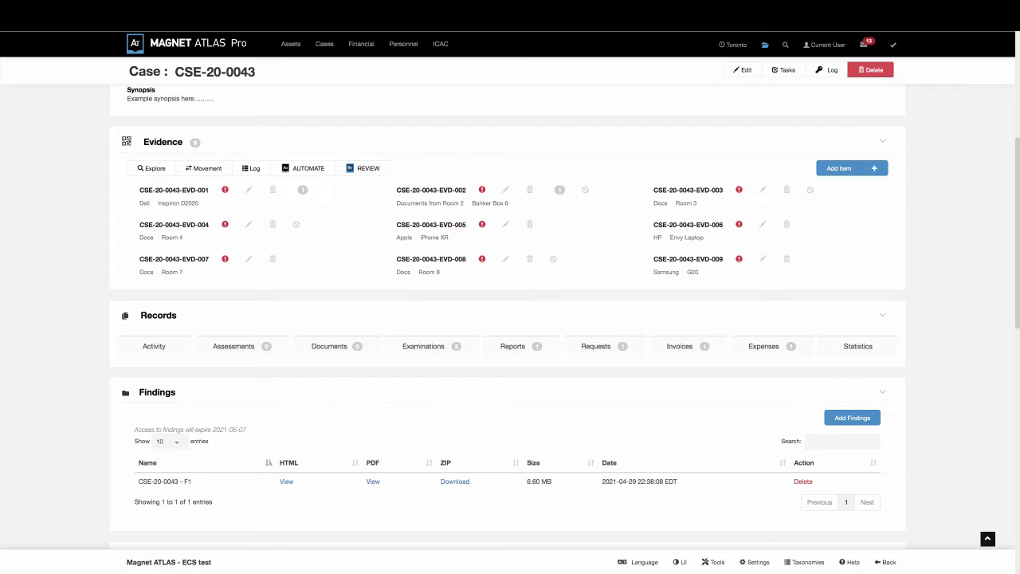
Review the case's existing Automate jobs, then bring up the New job form
left_click(321, 170)
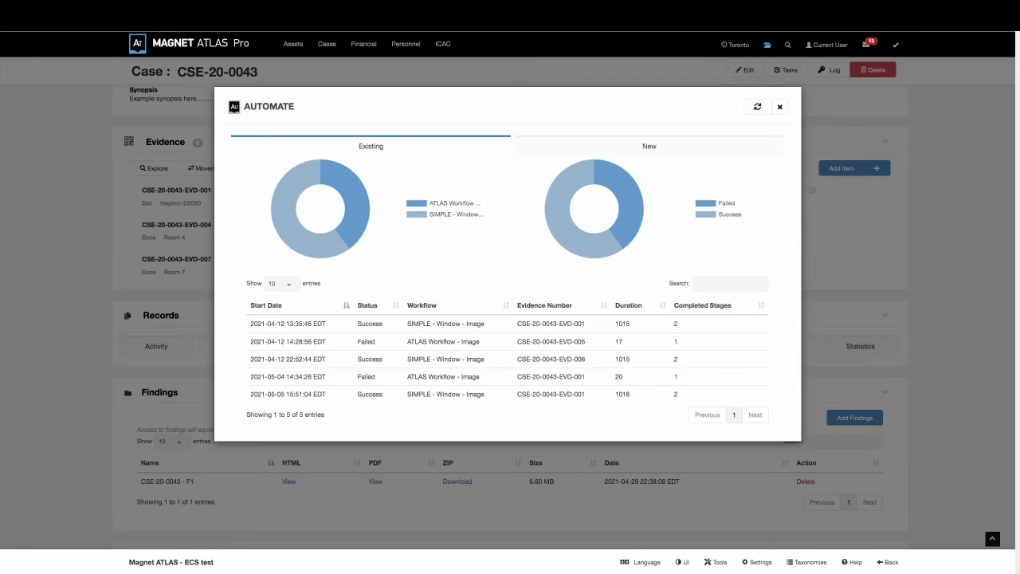
left_click(648, 147)
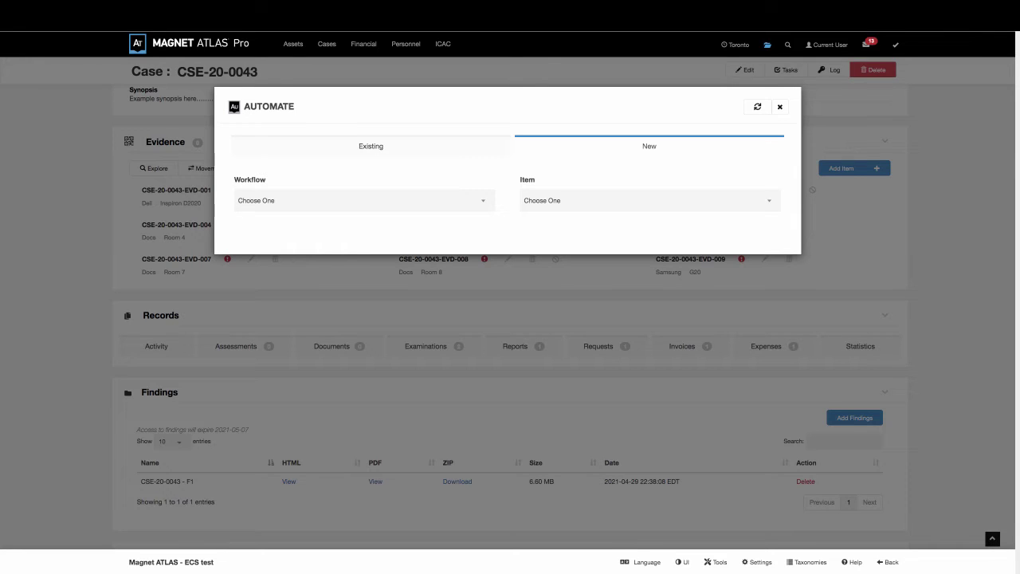
Set an Automate job for CSE-20-0043-EVD-006 with workflow SIMPLE - Window - Image, then close Automate
left_click(532, 205)
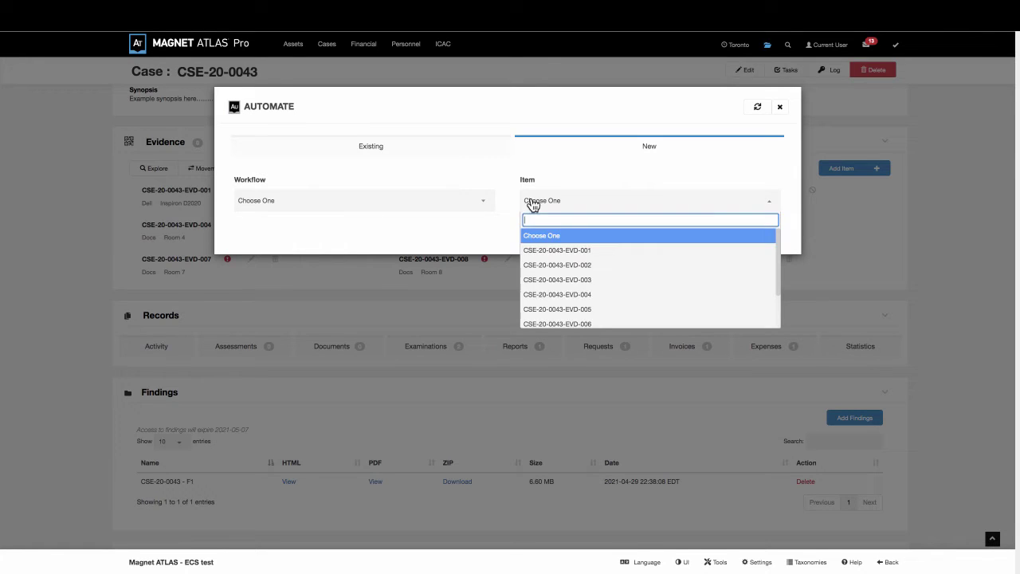
left_click(577, 325)
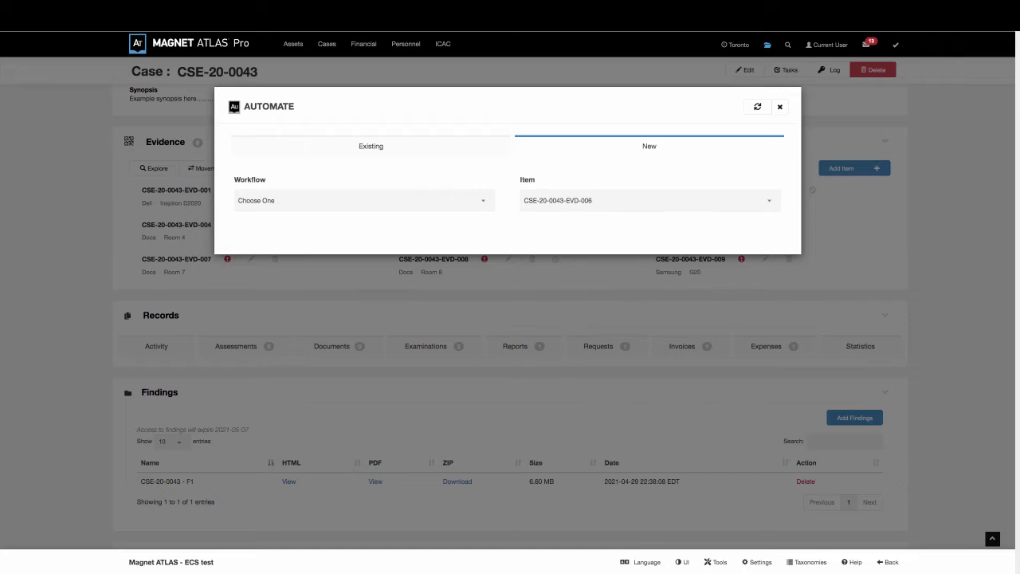
left_click(451, 201)
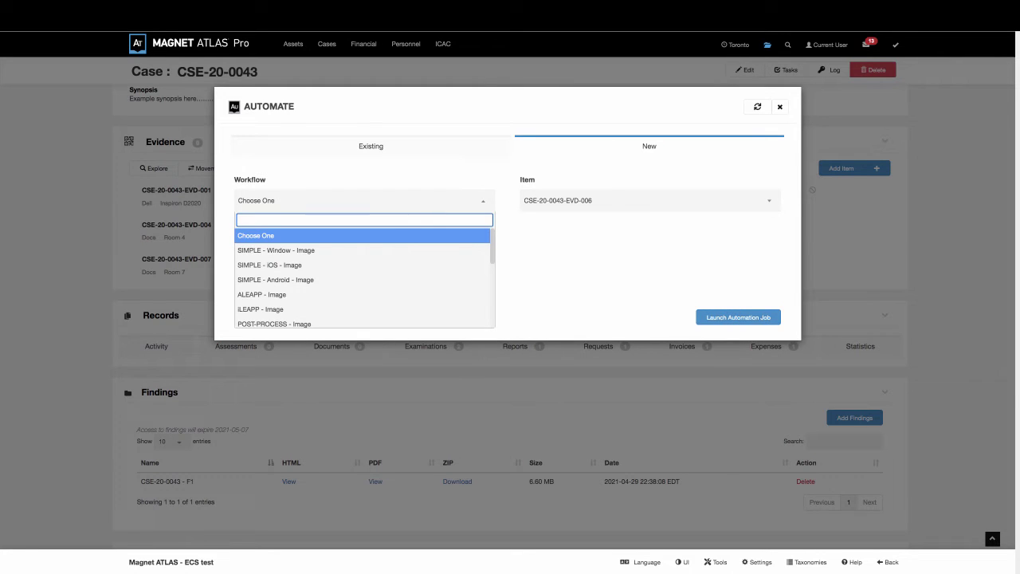
left_click(326, 252)
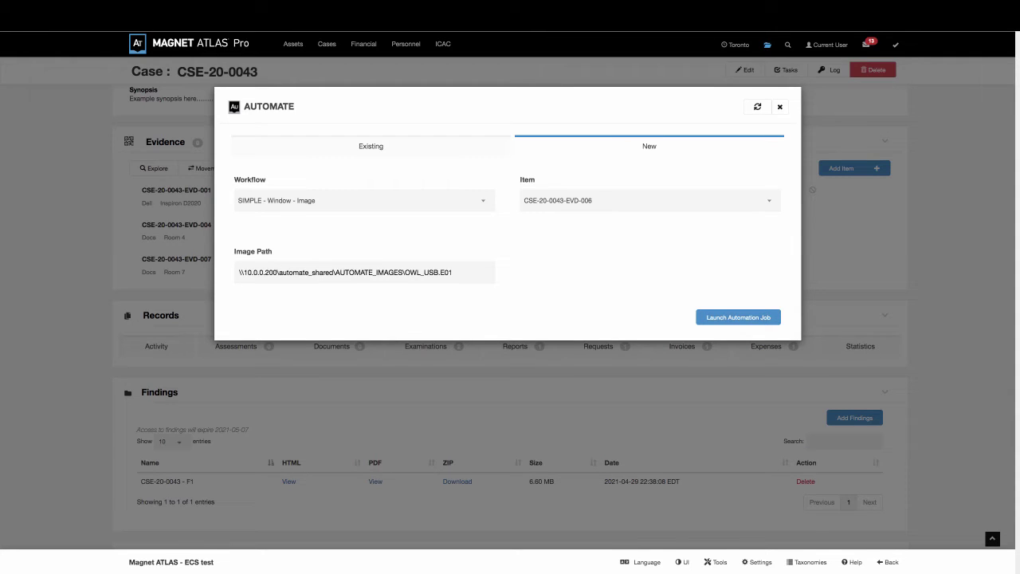
left_click(782, 109)
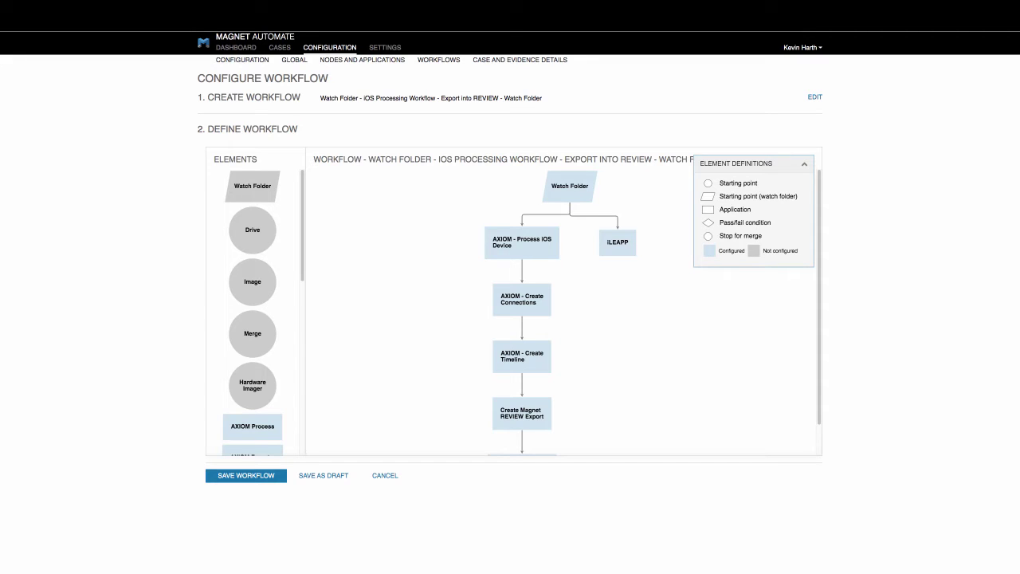
Scroll down the iOS workflow diagram in Magnet AUTOMATE
scroll(562, 310, "down", 1)
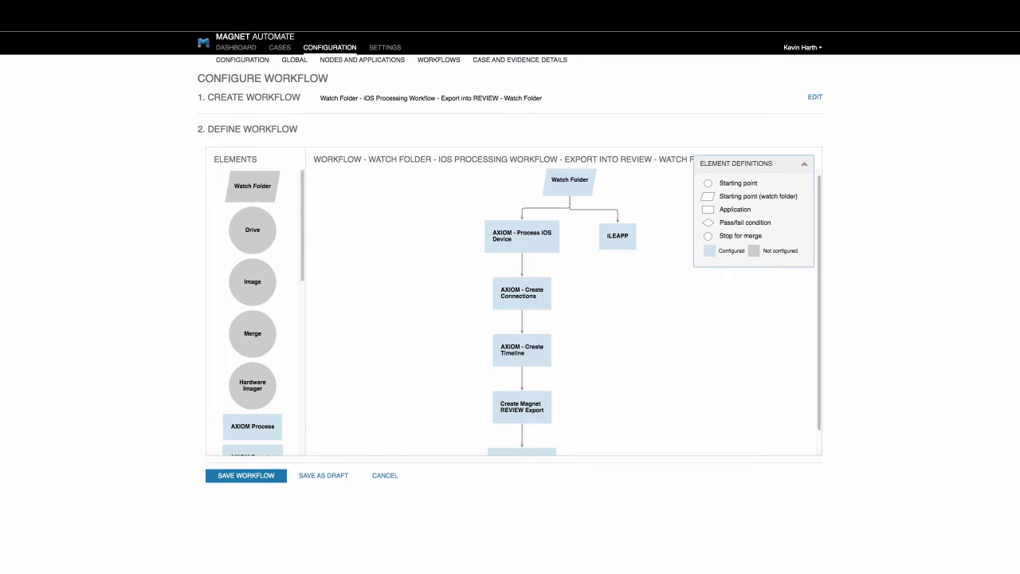
scroll(562, 310, "down", 2)
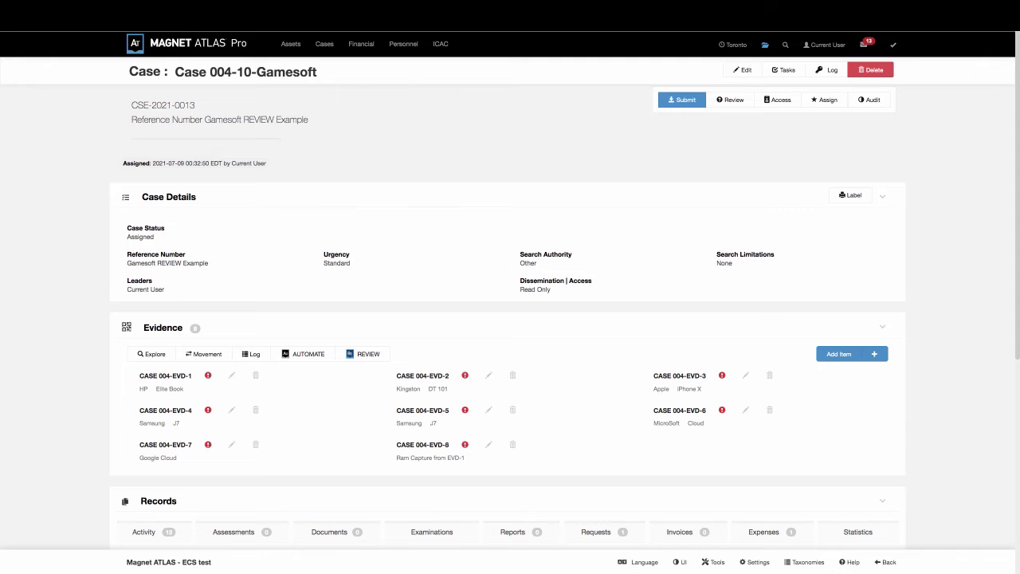
scroll(513, 336, "down", 2)
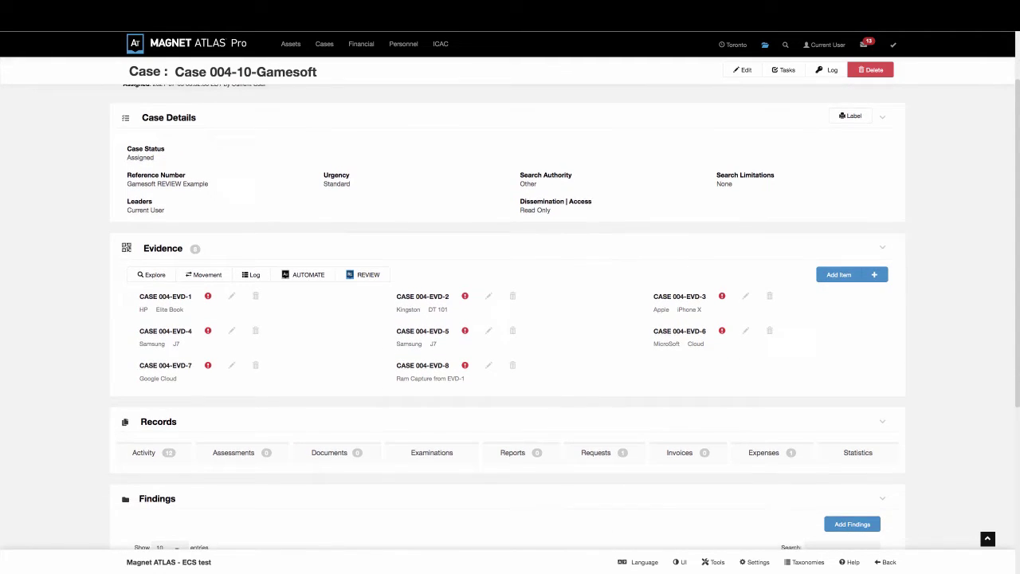
scroll(510, 319, "down", 1)
scroll(510, 319, "down", 1)
scroll(510, 319, "down", 2)
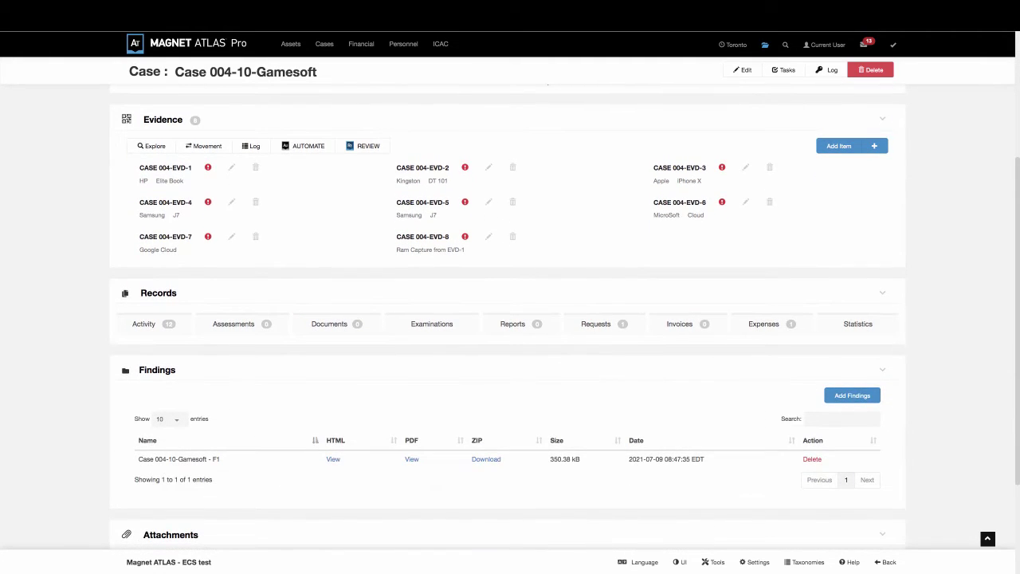
left_click_drag(176, 369, 139, 370)
Look over the Case 004-10-Gamesoft page and launch REVIEW from the Evidence panel
scroll(510, 318, "down", 1)
scroll(510, 319, "down", 3)
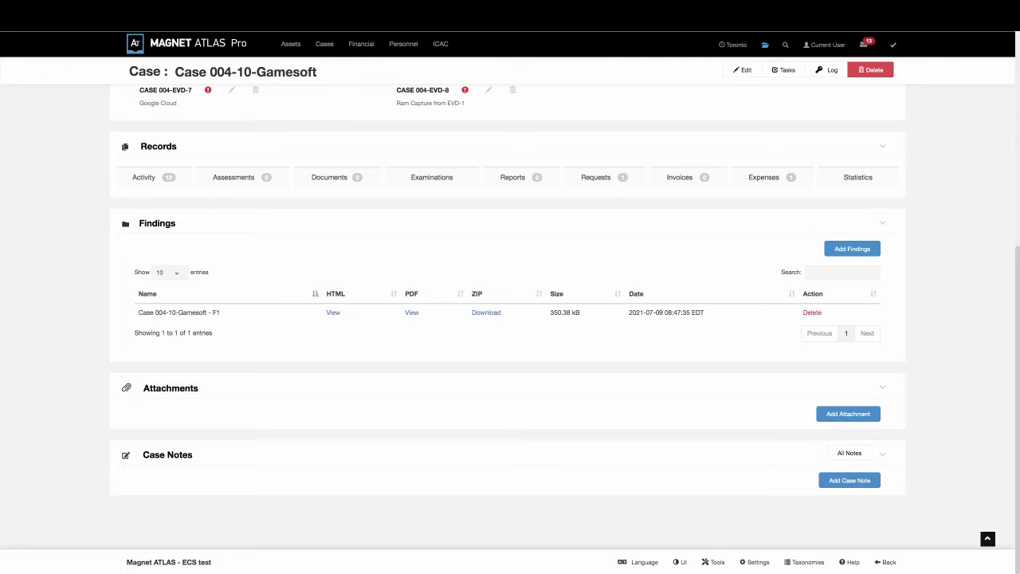
scroll(510, 318, "up", 1)
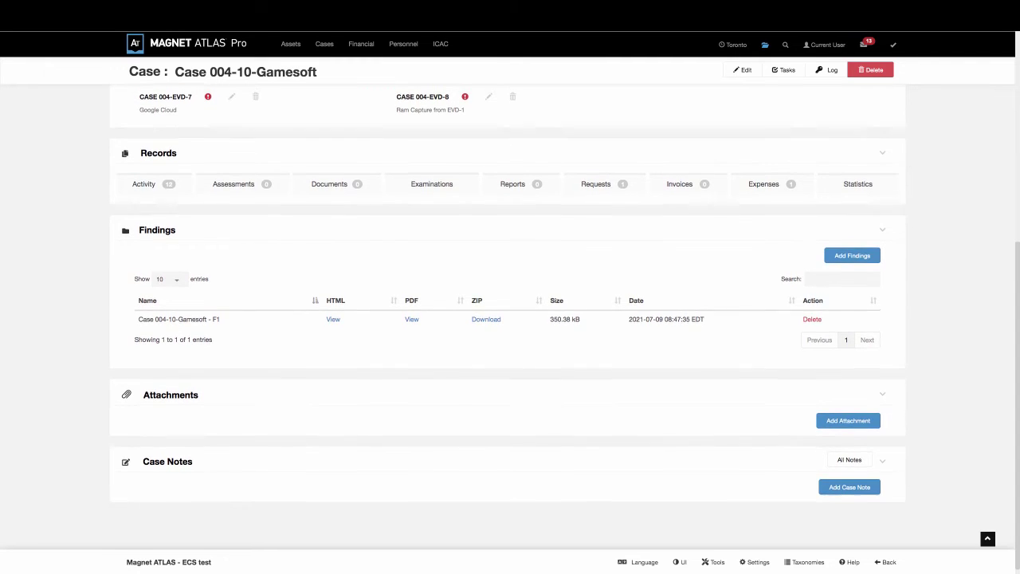
scroll(510, 319, "up", 2)
scroll(510, 318, "up", 2)
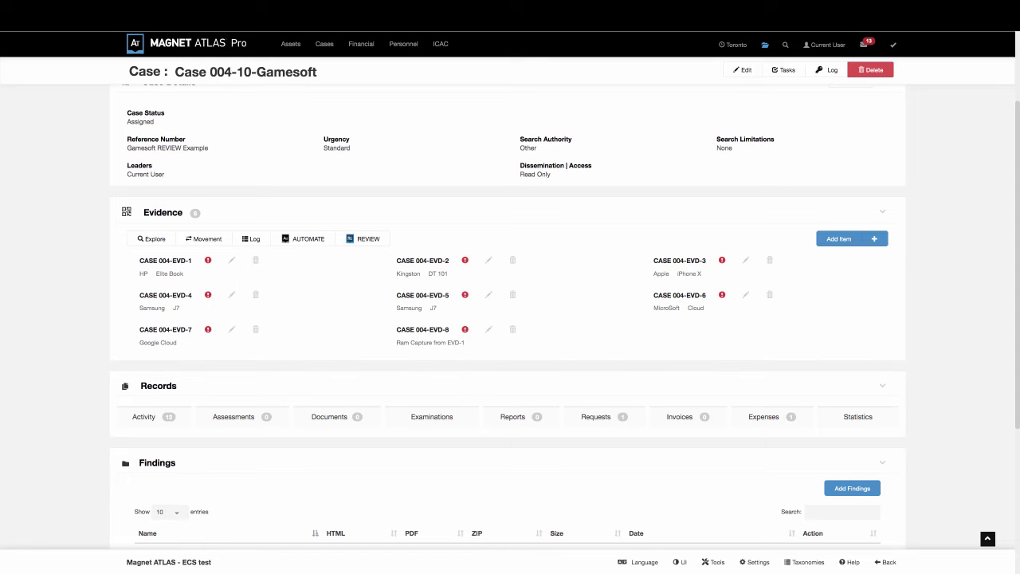
left_click(369, 239)
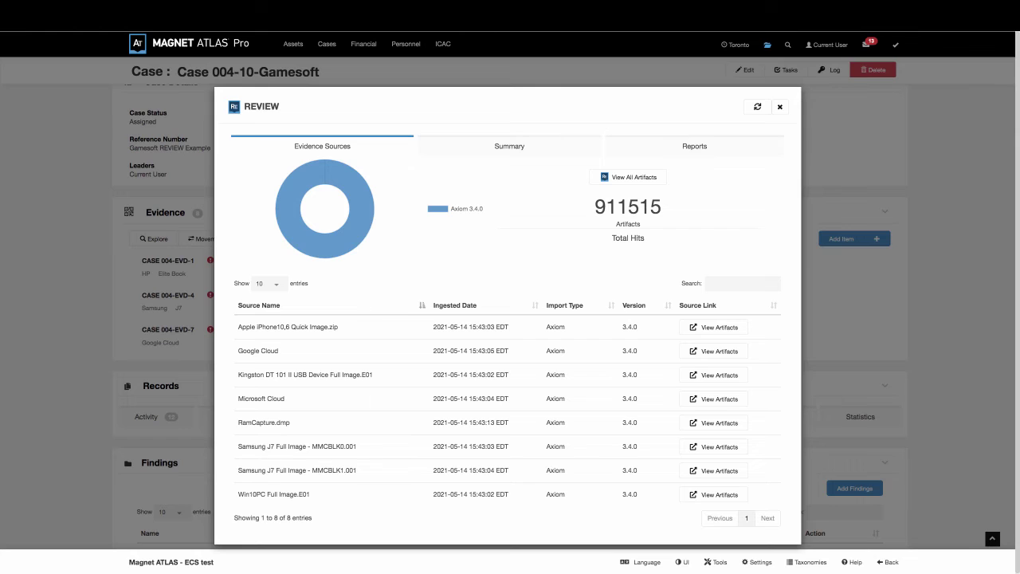
Show the REVIEW Summary and scroll through each source's artifact category cards
left_click(515, 150)
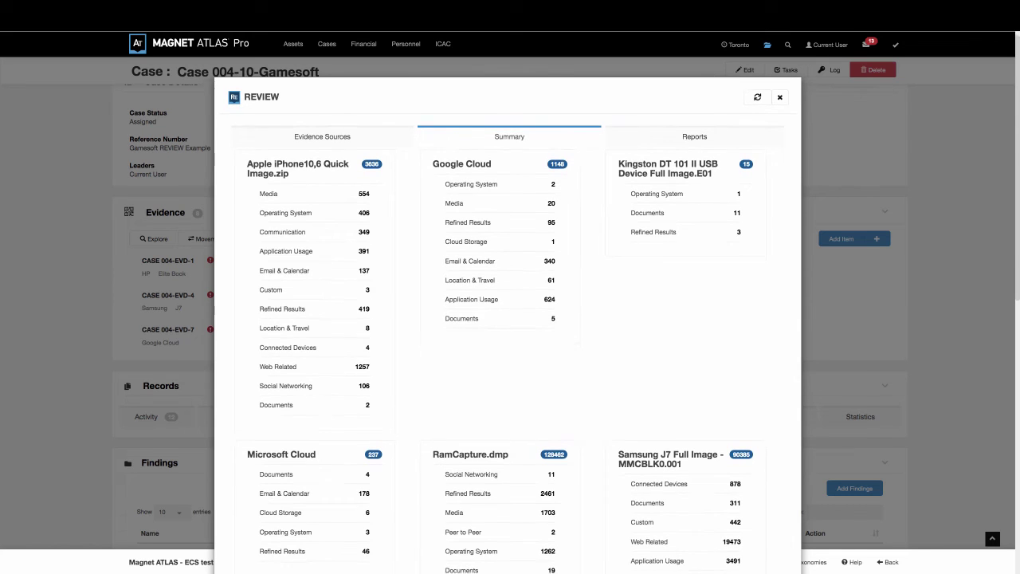
scroll(507, 319, "down", 2)
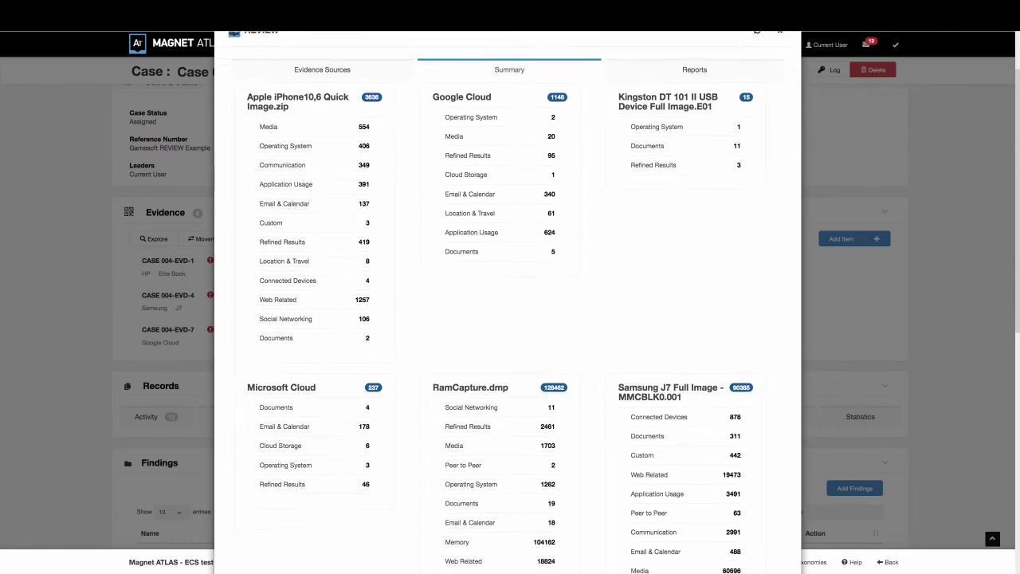
scroll(508, 319, "down", 1)
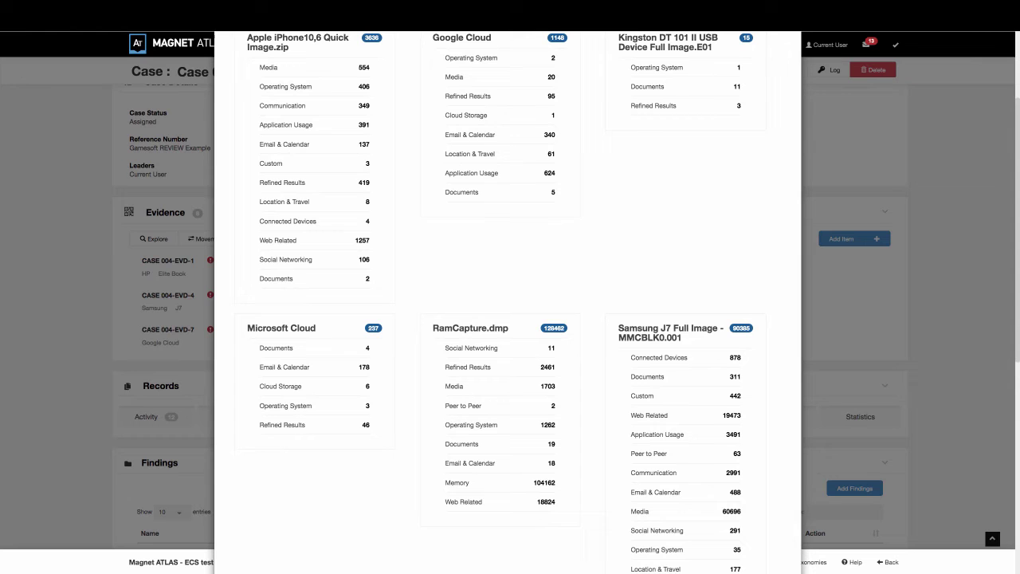
scroll(508, 319, "down", 2)
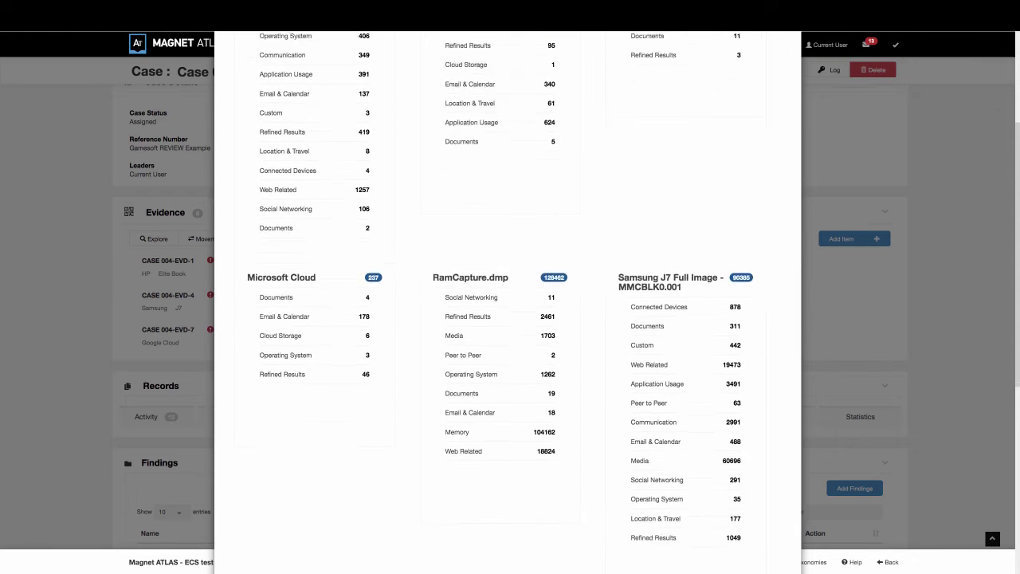
scroll(508, 319, "down", 1)
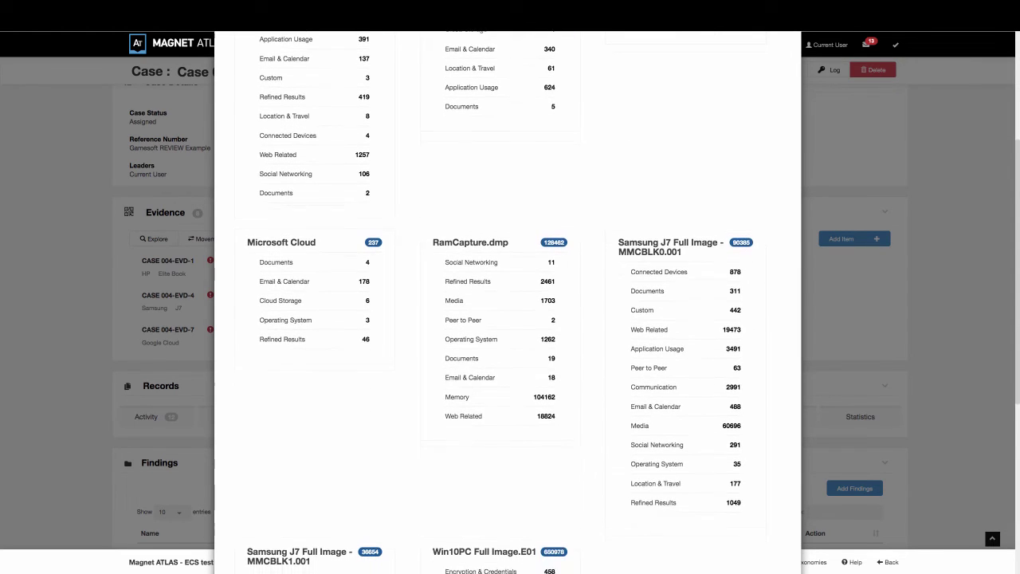
scroll(508, 319, "down", 1)
scroll(508, 318, "down", 1)
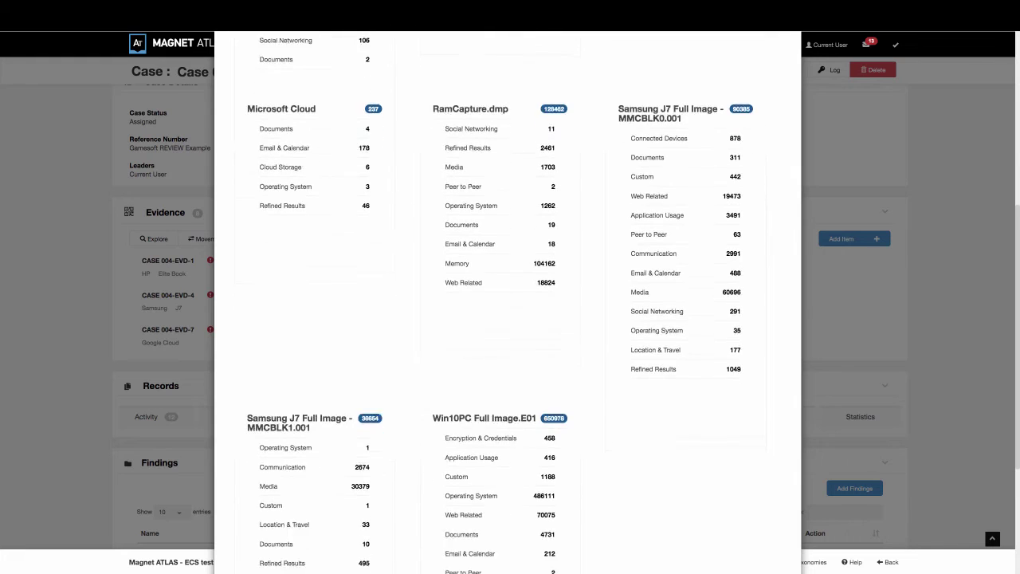
scroll(508, 319, "down", 1)
scroll(507, 319, "up", 5)
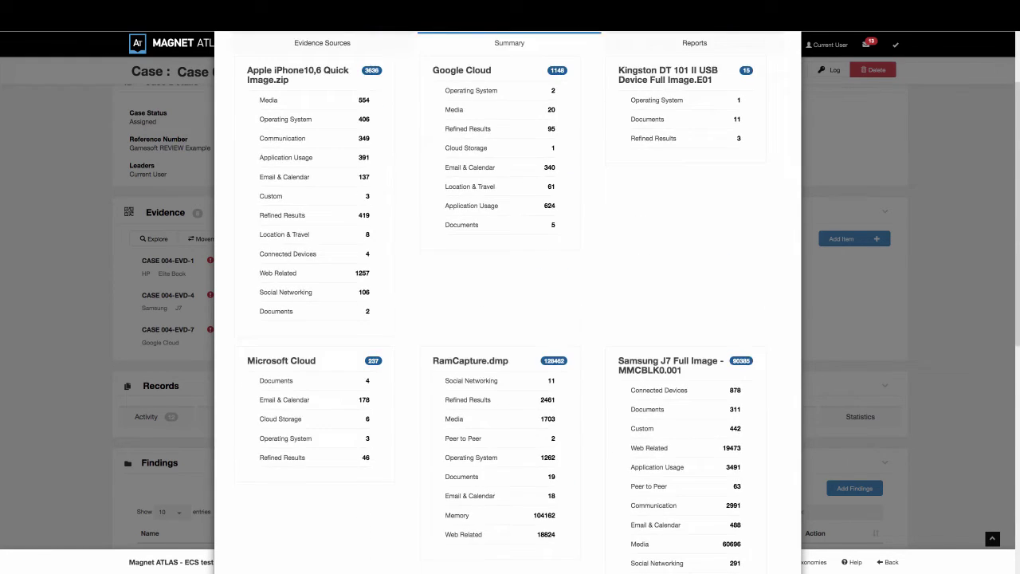
scroll(508, 318, "up", 1)
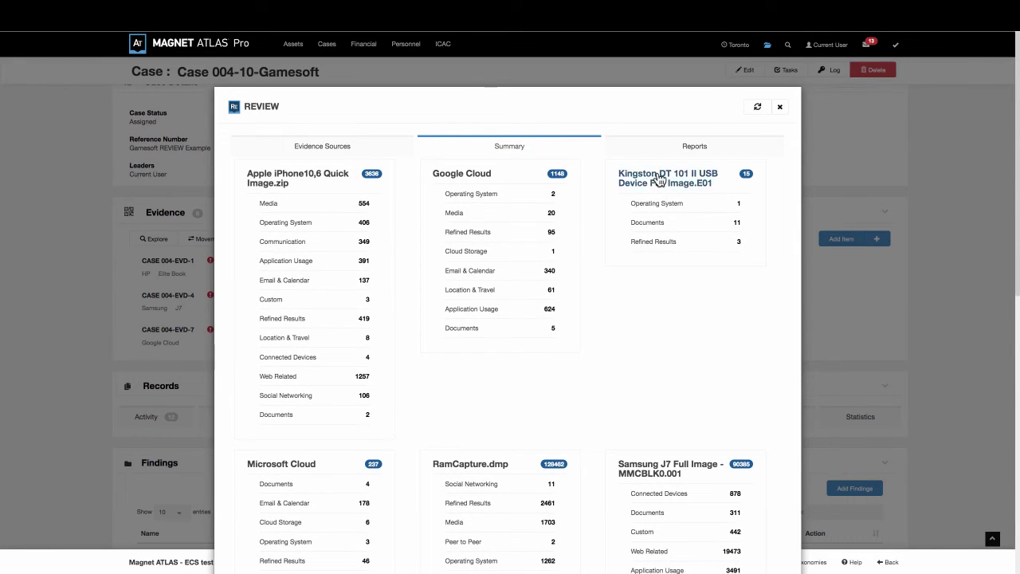
View the two completed PDF reports, then return to the eight evidence sources
left_click(692, 150)
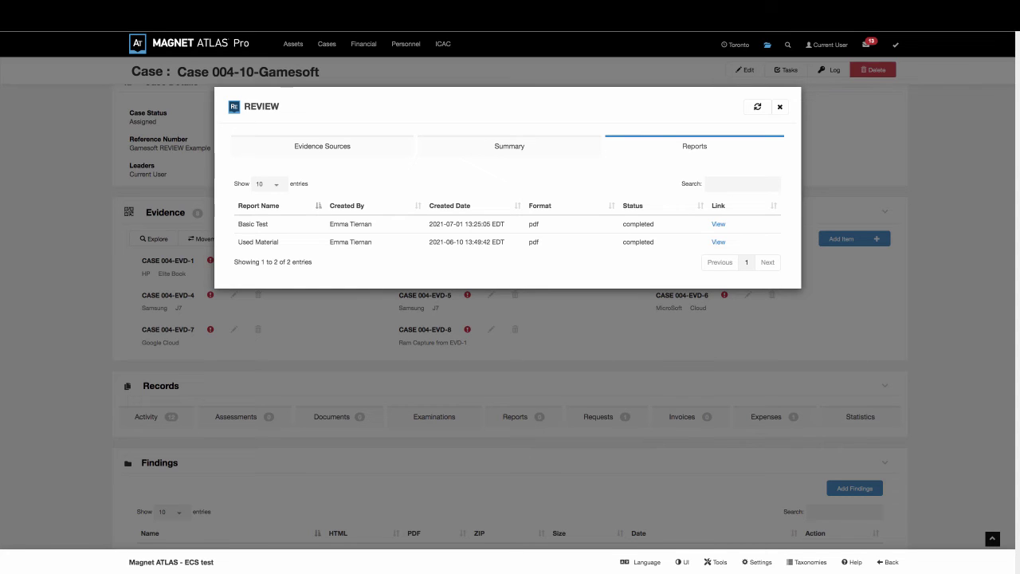
left_click(347, 152)
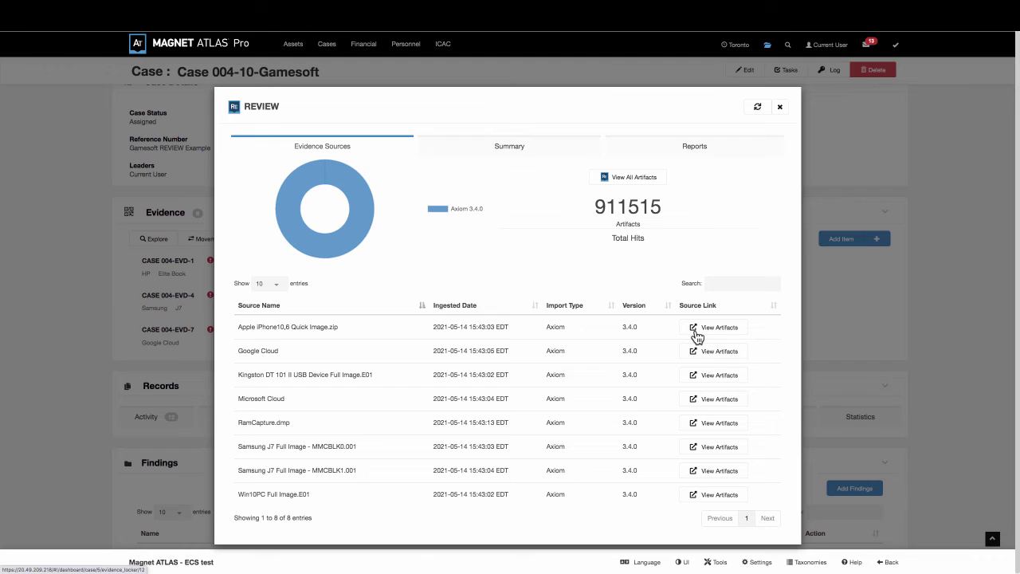
Open the Evidence Locker and the Apple iPhone10,6 Quick Image.zip source's items
left_click(696, 332)
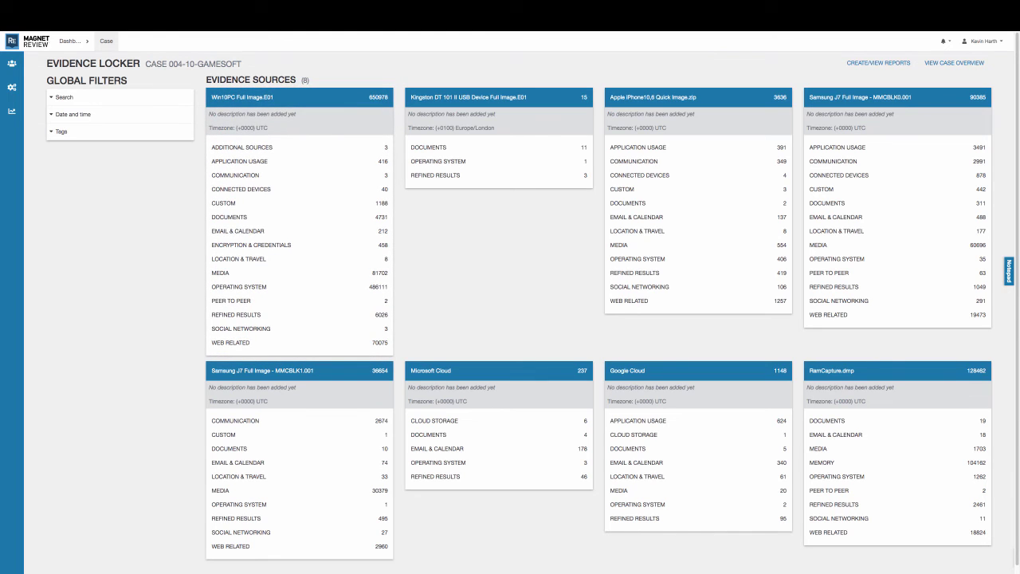
left_click(618, 260)
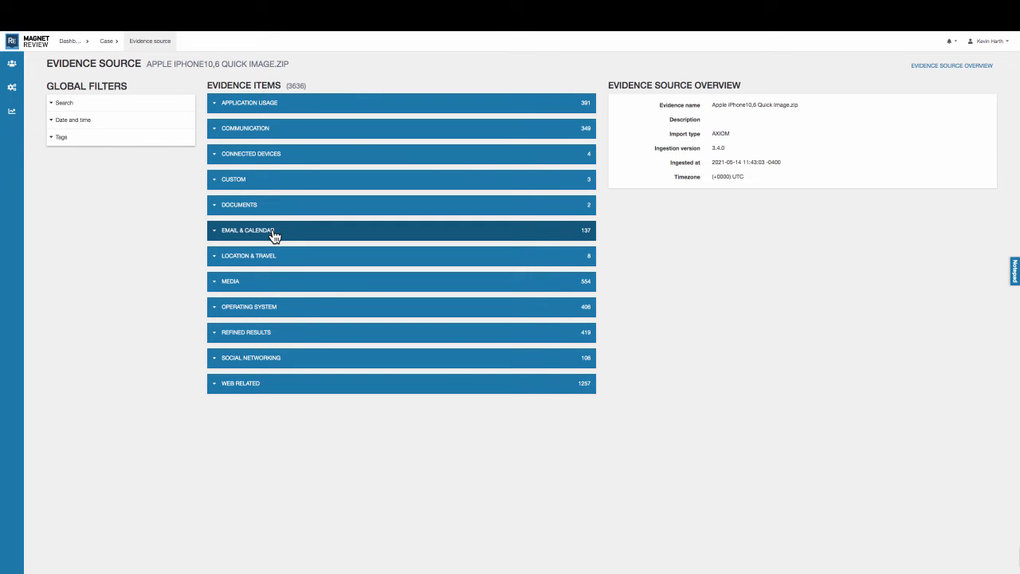
List the iPhone's COMMUNICATION artifact types, then return to the case Evidence Locker
left_click(253, 132)
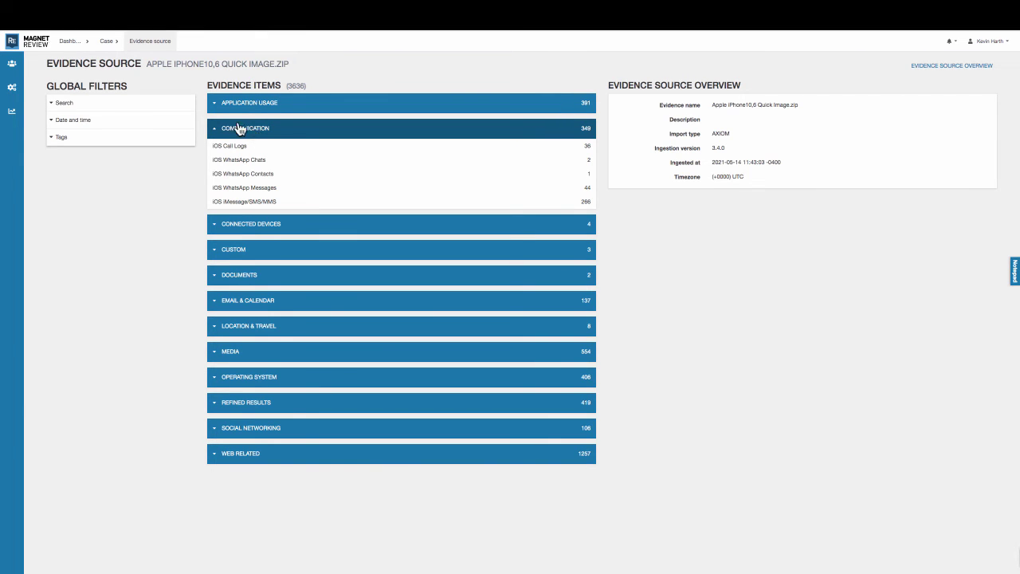
left_click(108, 42)
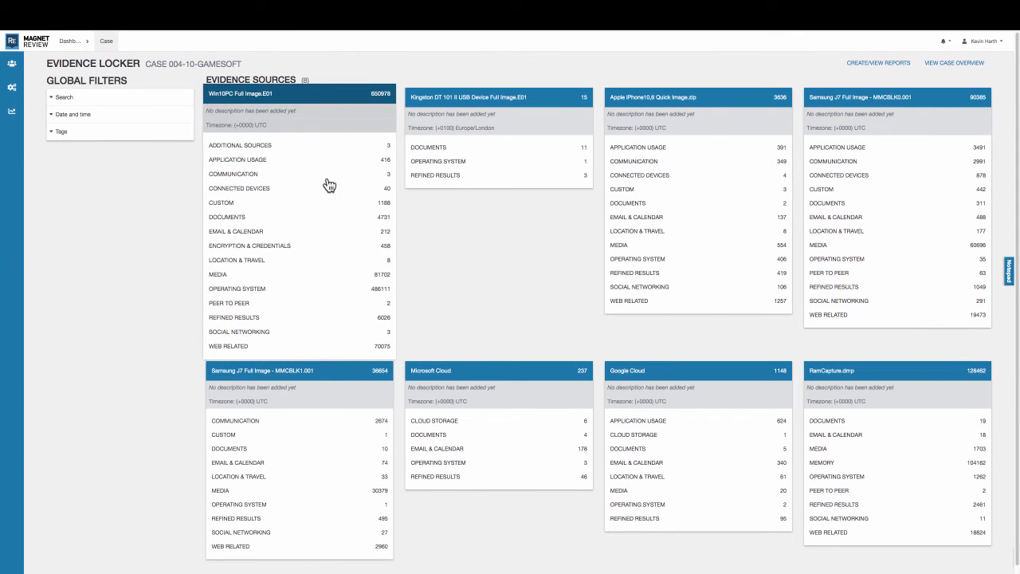
left_click(858, 423)
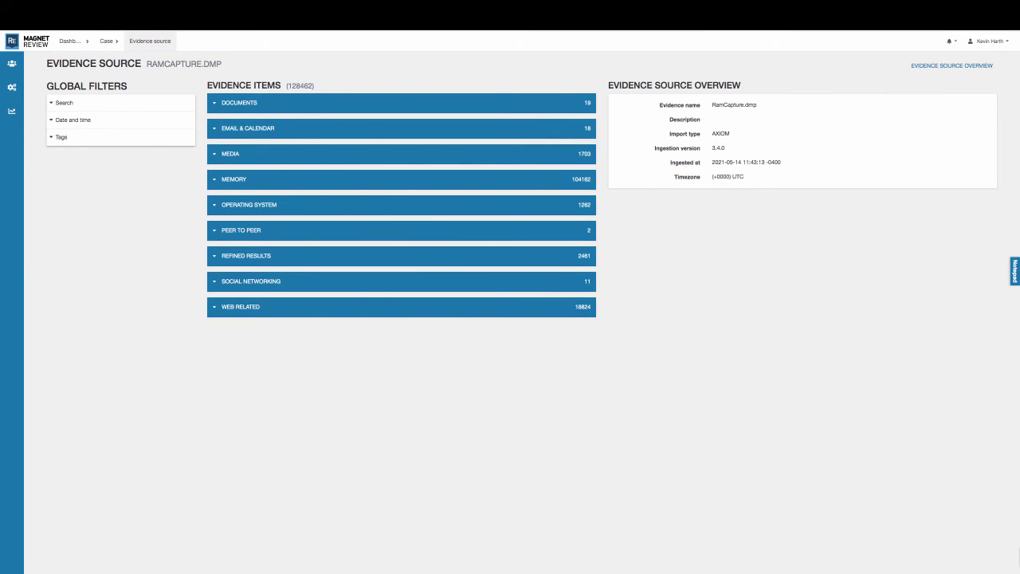
left_click(268, 135)
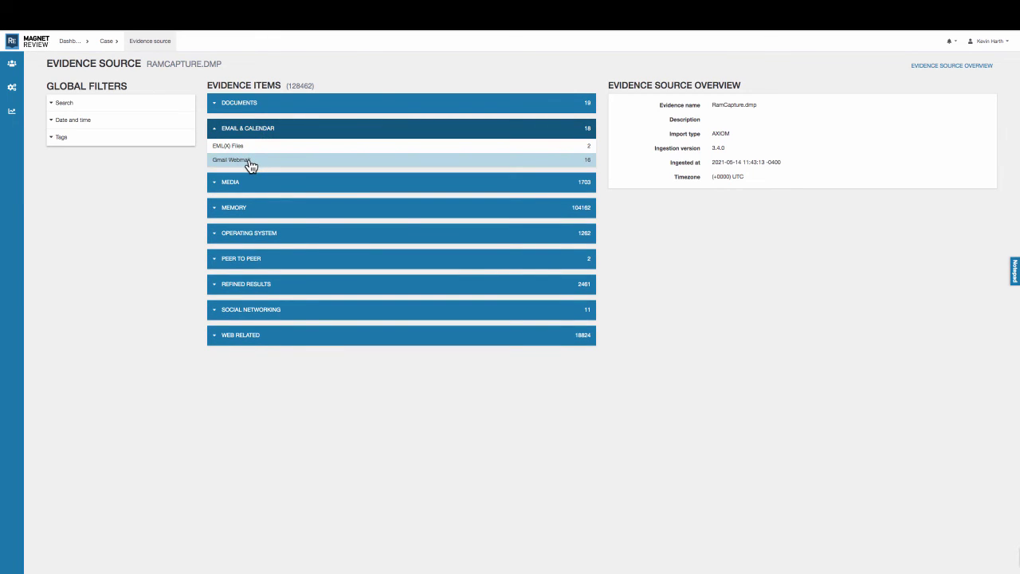
left_click(248, 164)
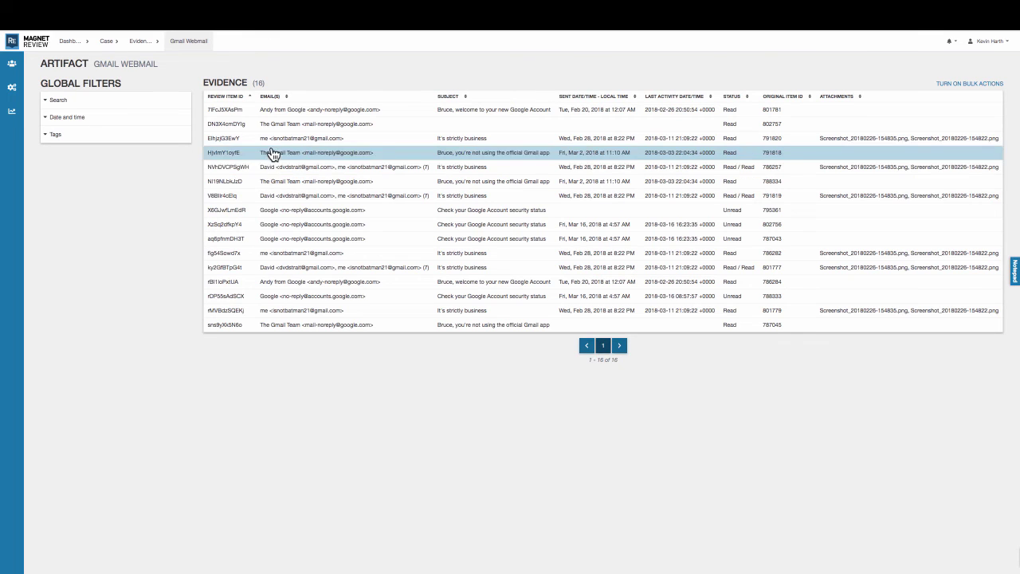
left_click(271, 146)
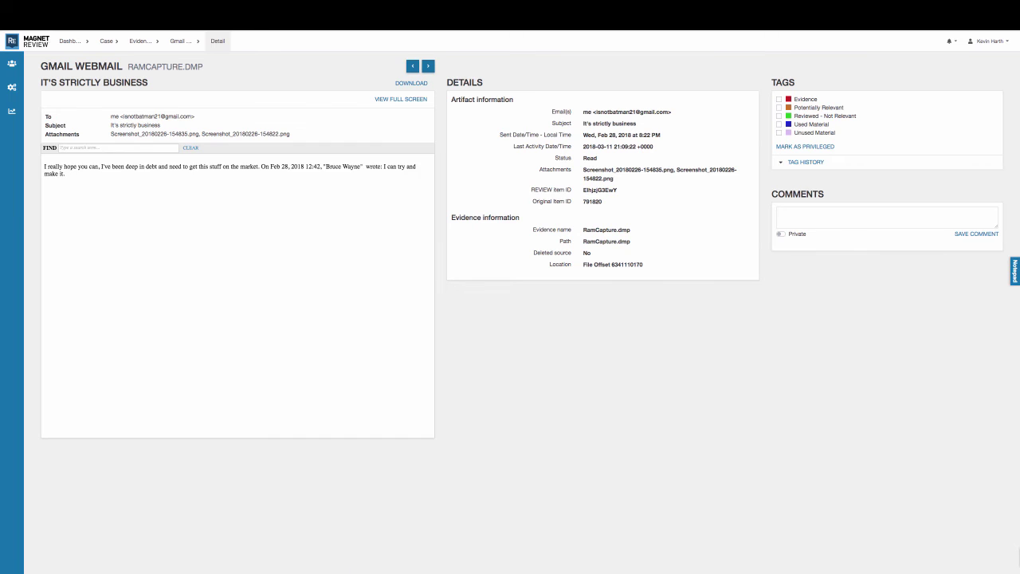
left_click(106, 41)
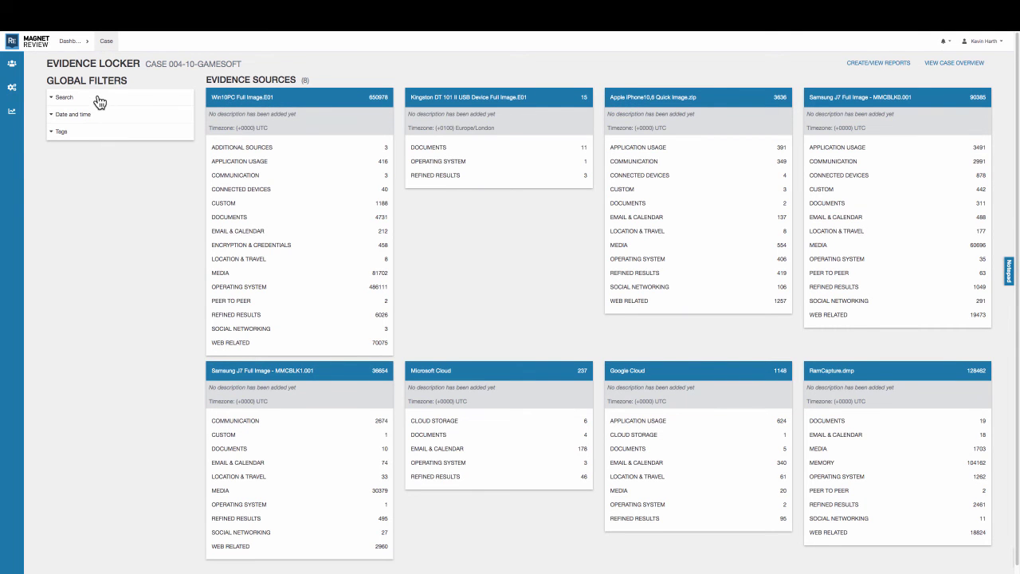
Expand the Search, Date and time, and Tags sections under Global Filters in the evidence locker
left_click(97, 101)
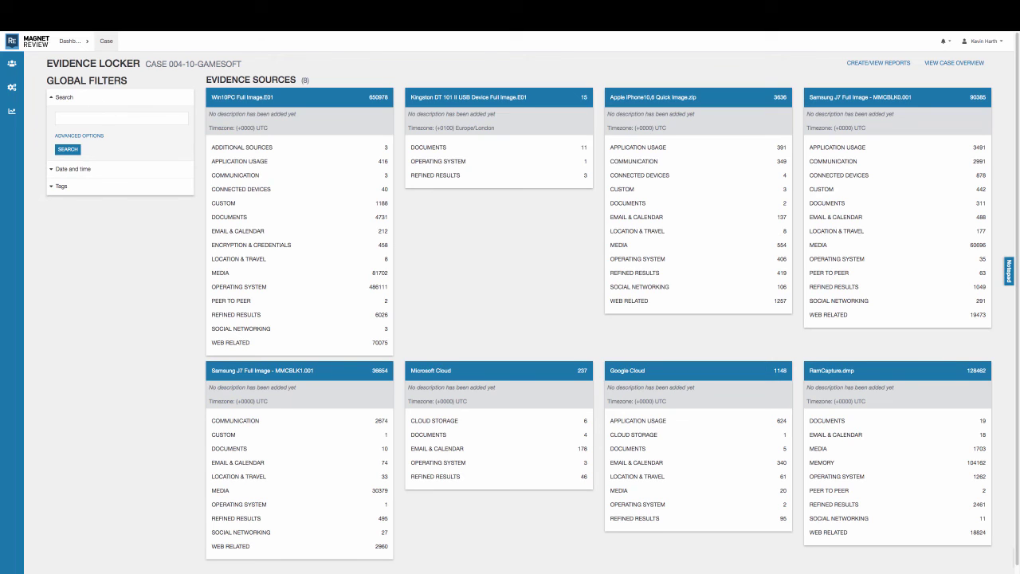
left_click(97, 172)
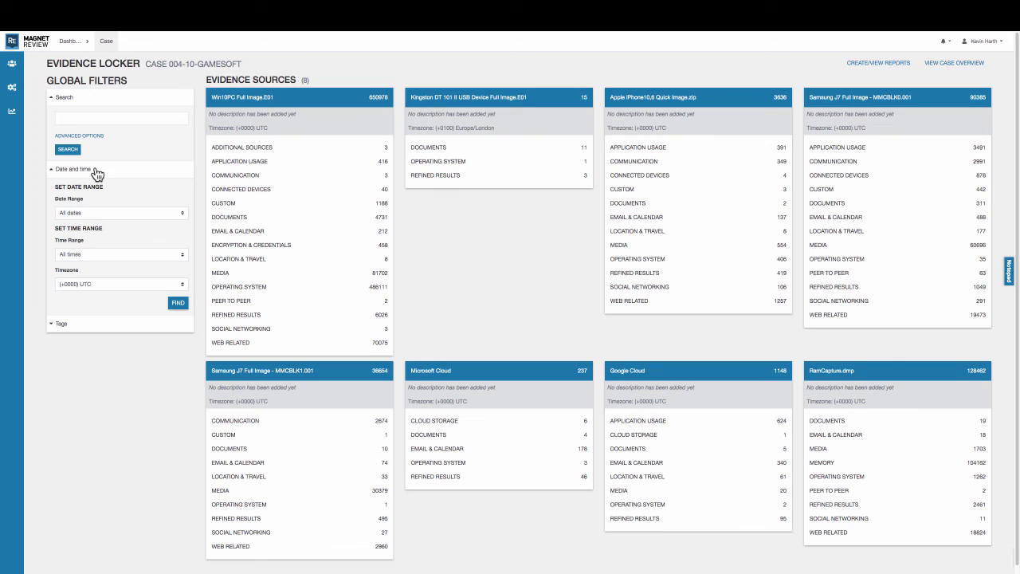
left_click(61, 324)
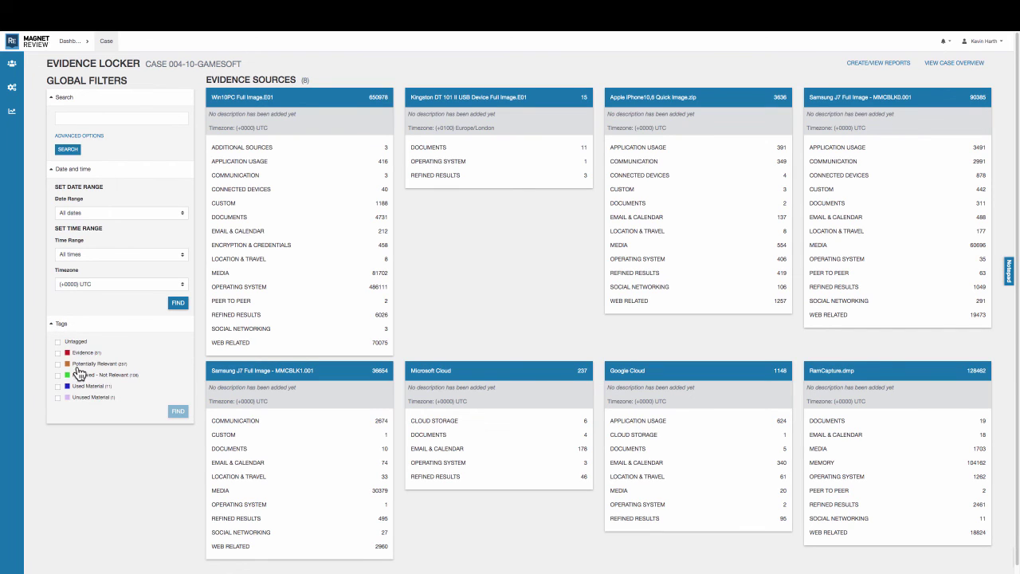